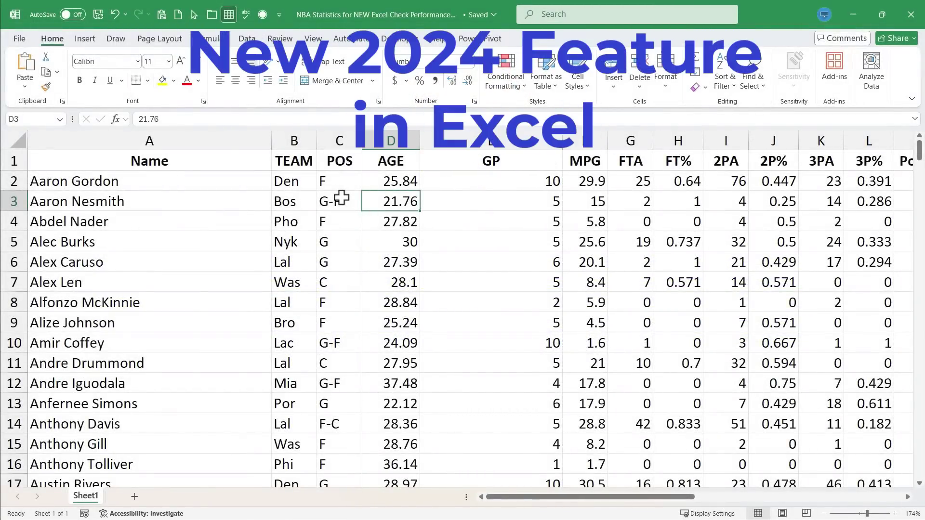
# Step: Browse the NBA statistics sheet, selecting entries such as B5, E4, A4 and G7
pyautogui.click(285, 239)
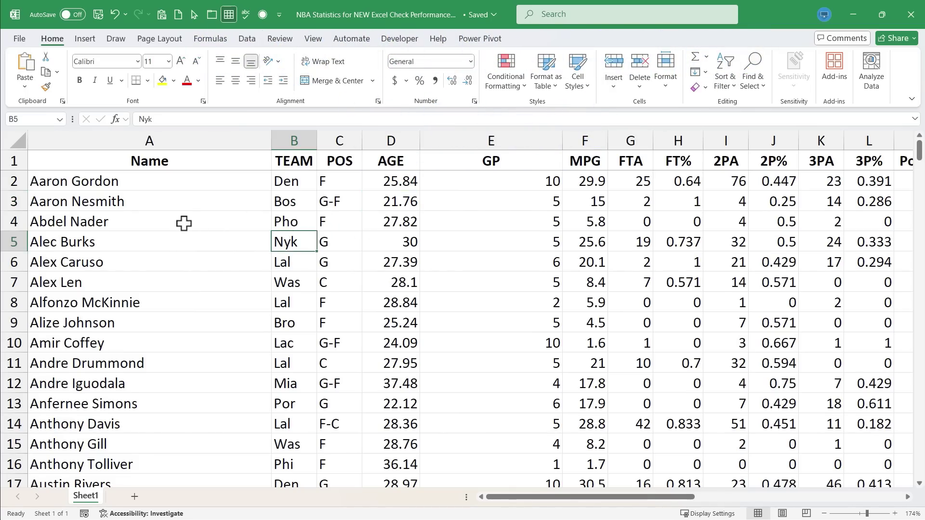
pyautogui.scroll(-10, 183, 222)
pyautogui.scroll(-7, 182, 242)
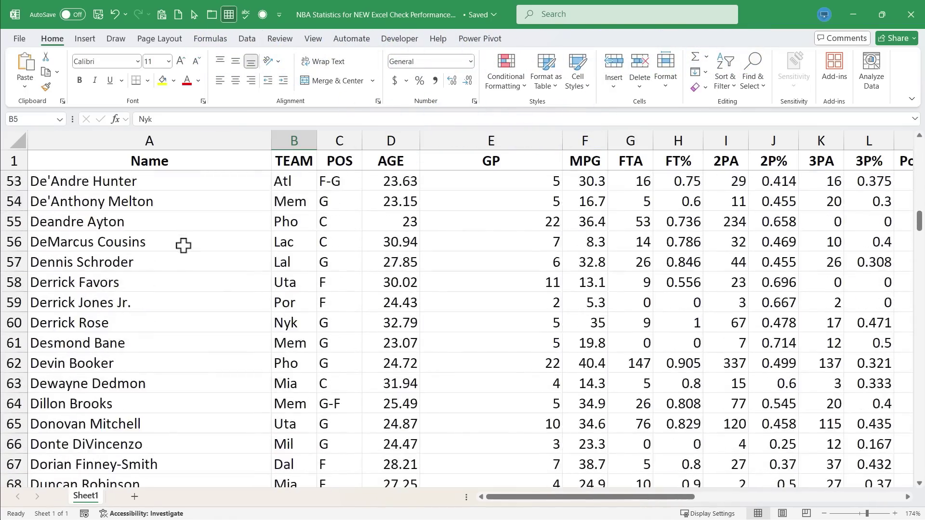
pyautogui.scroll(17, 183, 240)
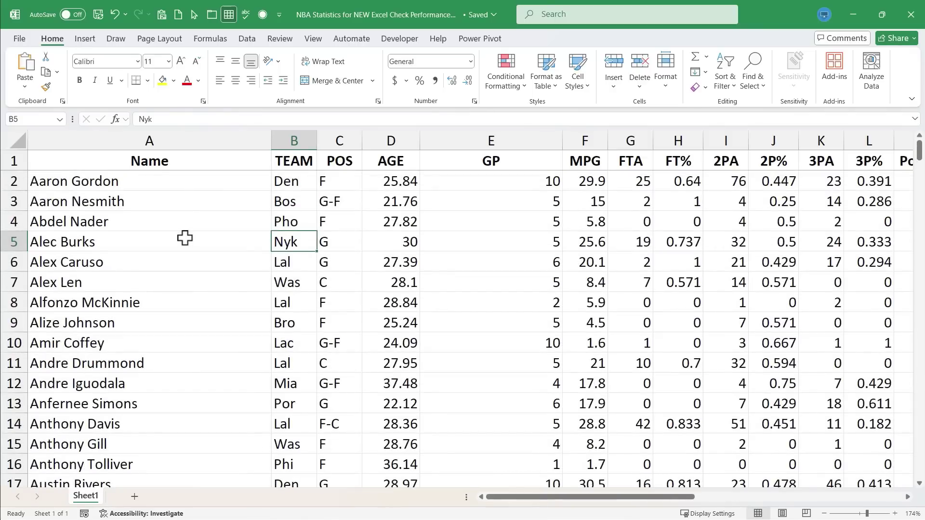
pyautogui.click(522, 224)
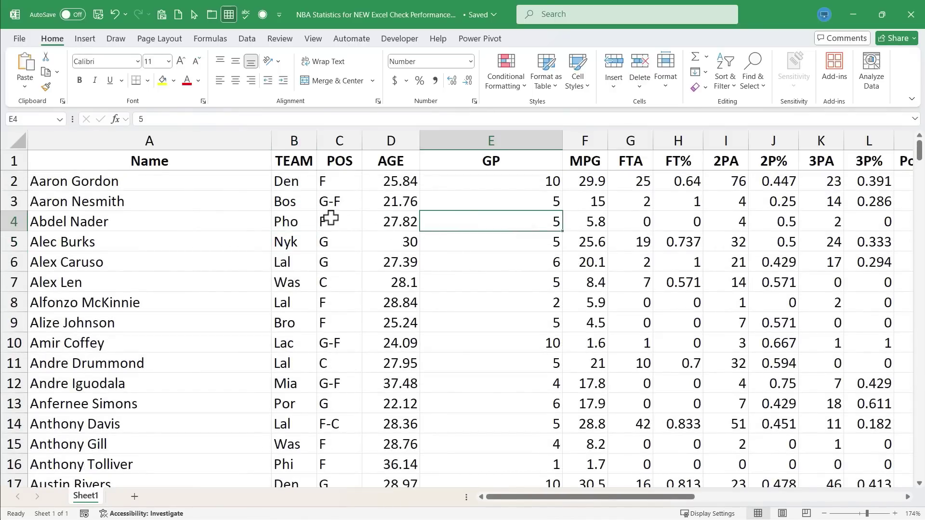
pyautogui.click(165, 211)
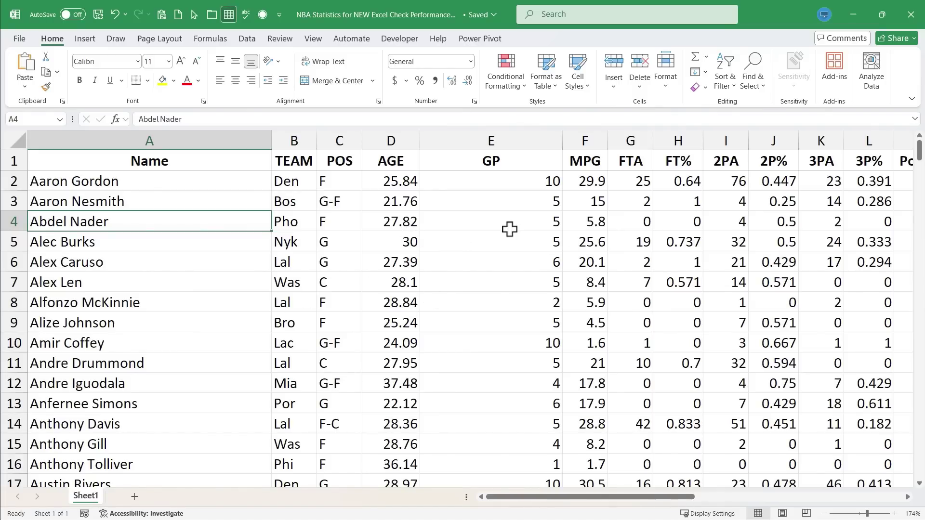
pyautogui.press('Down')
pyautogui.press('Down')
pyautogui.press('Down')
pyautogui.press('Right')
pyautogui.press('Right')
pyautogui.press('Right')
pyautogui.press('Right')
pyautogui.press('Right')
pyautogui.press('Right')
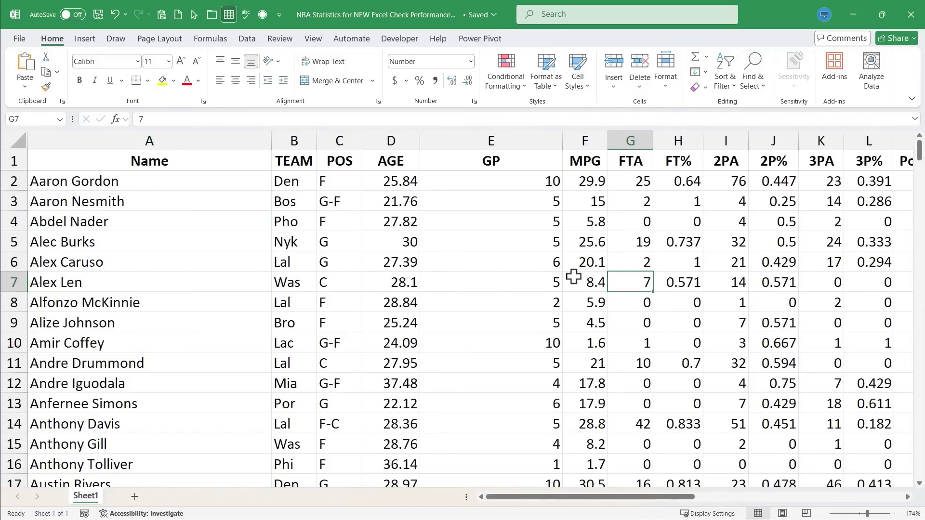
# Step: Run Check Performance from the Review tab, reporting 4,746 cells used and 30 to optimize
pyautogui.click(591, 235)
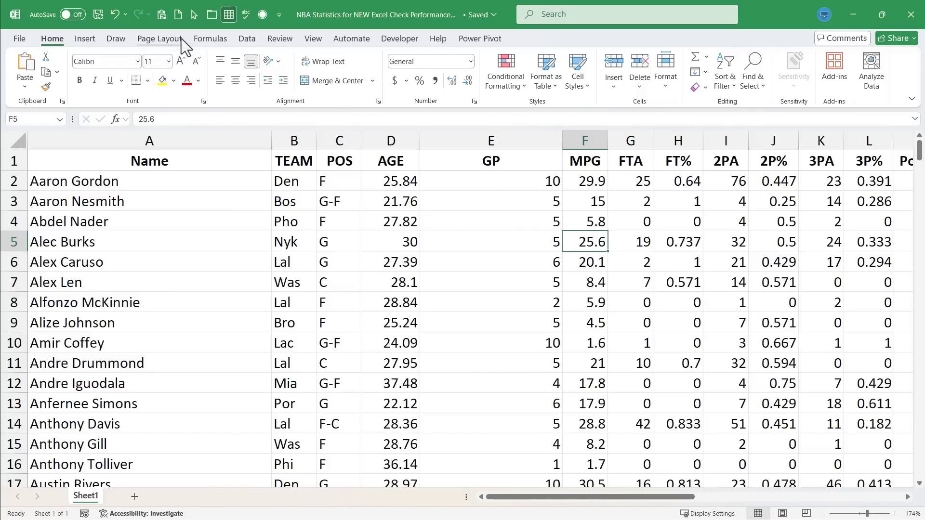
pyautogui.click(279, 40)
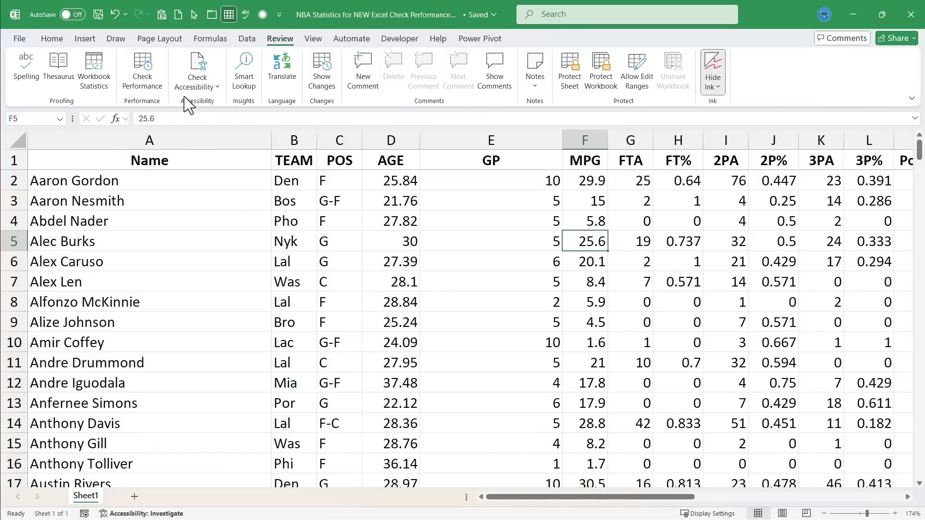
pyautogui.click(130, 63)
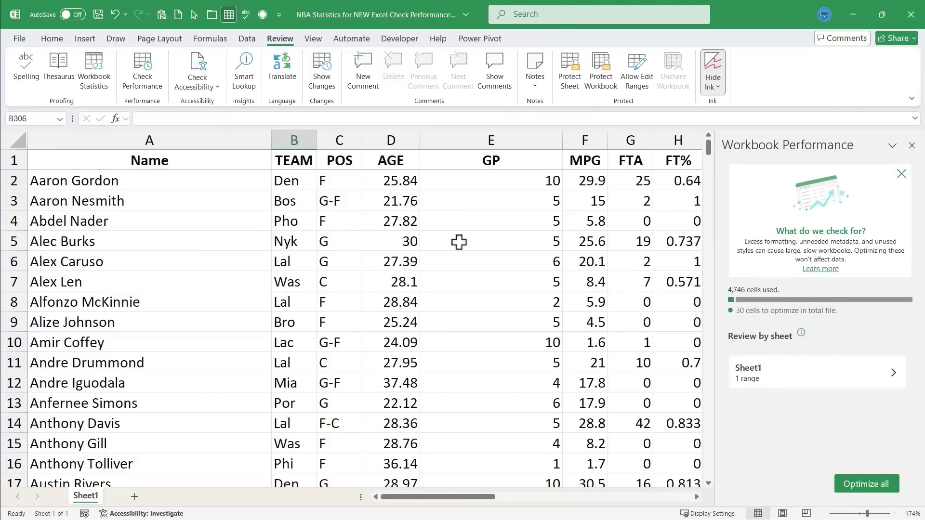
# Step: Scroll up and down the NBA statistics sheet while reviewing the Workbook Performance pane
pyautogui.scroll(-6, 299, 223)
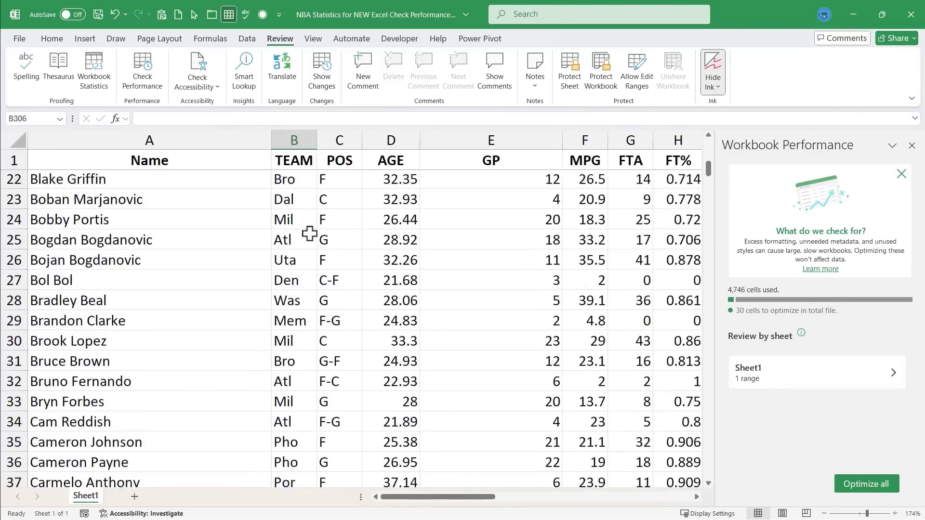
pyautogui.scroll(4, 313, 241)
pyautogui.scroll(-4, 319, 247)
pyautogui.scroll(6, 320, 247)
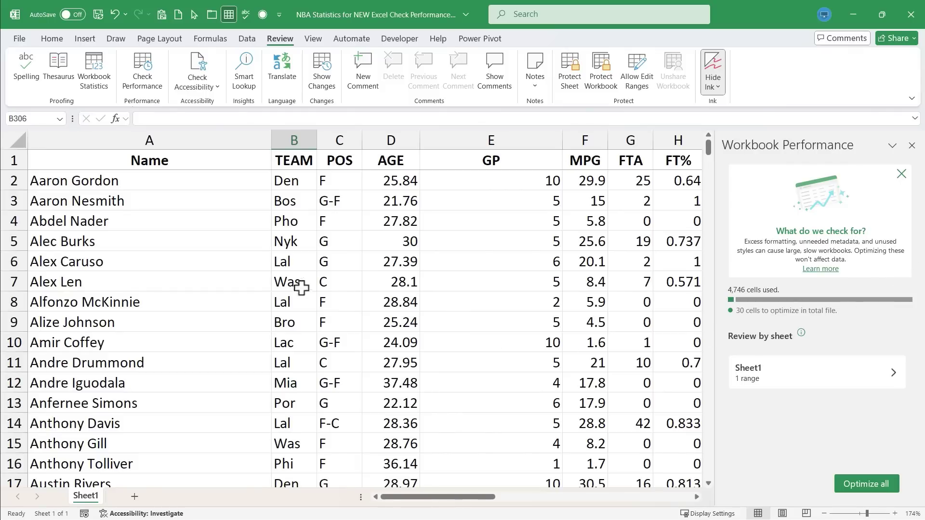
pyautogui.scroll(-5, 237, 316)
pyautogui.scroll(5, 236, 320)
pyautogui.scroll(-5, 205, 284)
pyautogui.scroll(5, 204, 290)
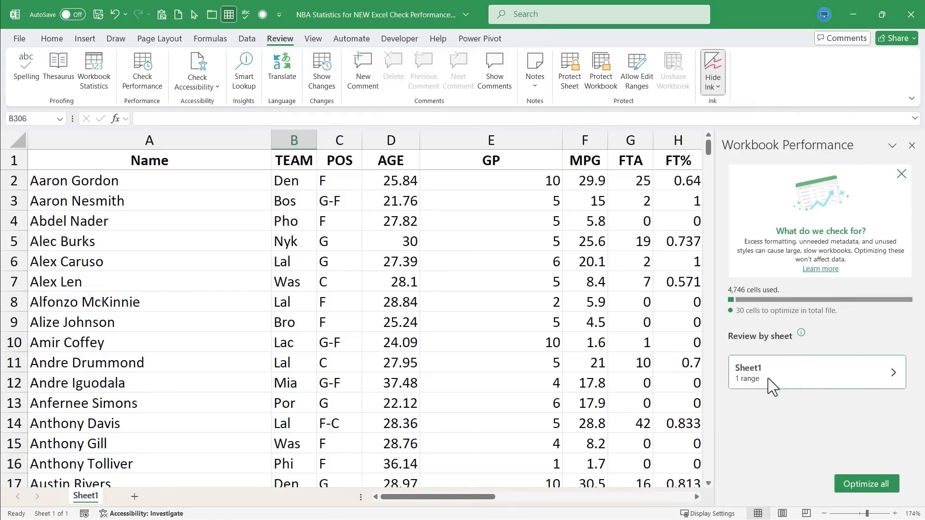
pyautogui.click(834, 373)
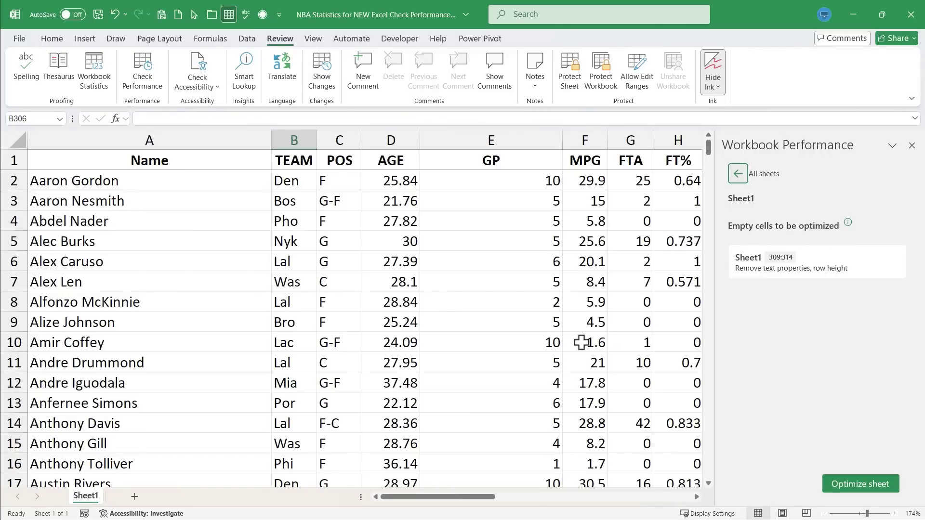
pyautogui.scroll(-9, 563, 346)
pyautogui.scroll(9, 565, 352)
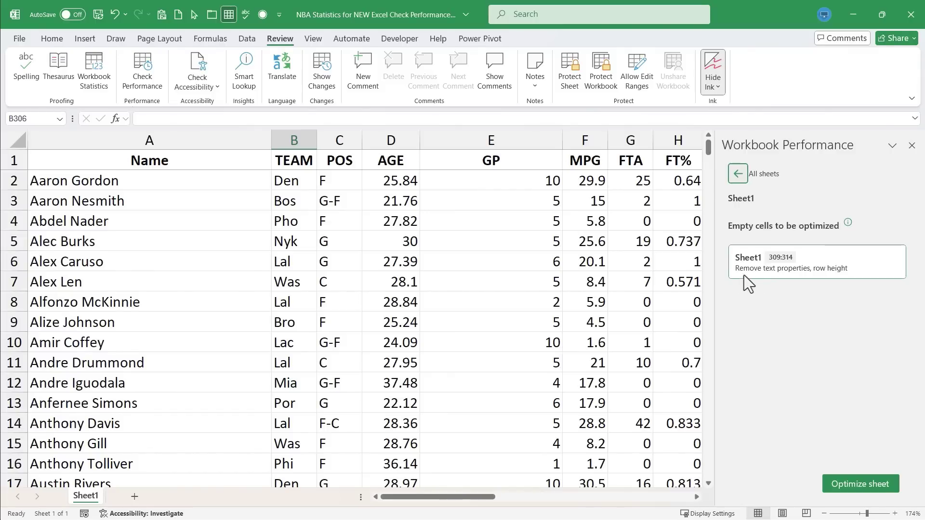
pyautogui.click(865, 269)
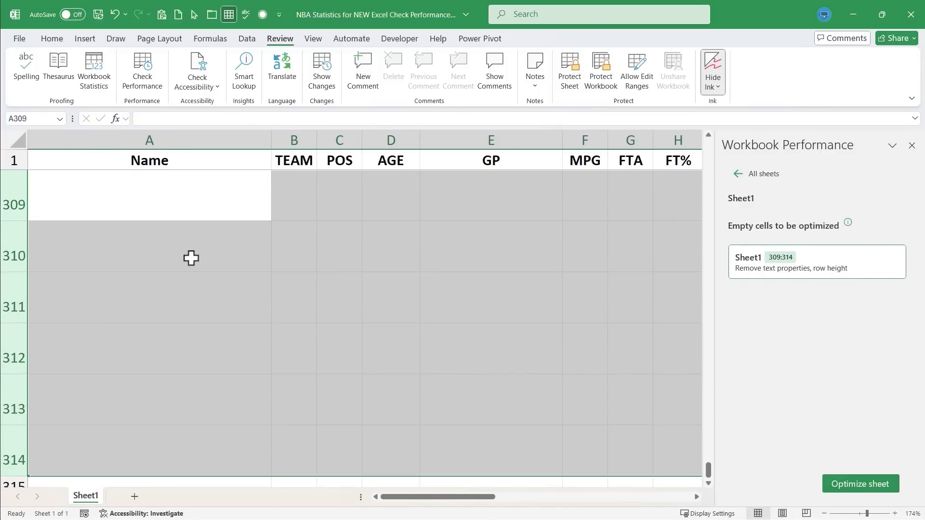
pyautogui.scroll(3, 308, 285)
pyautogui.click(360, 283)
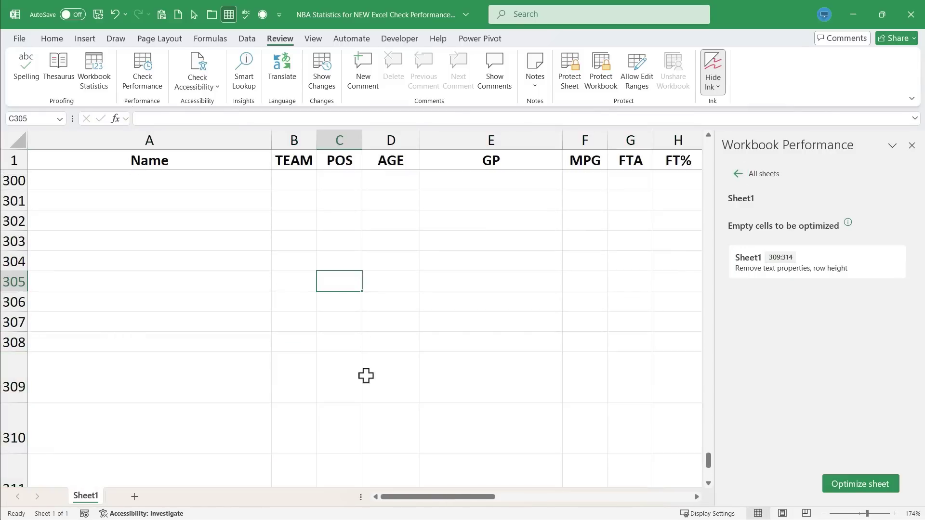
pyautogui.scroll(-2, 365, 366)
pyautogui.scroll(-1, 236, 285)
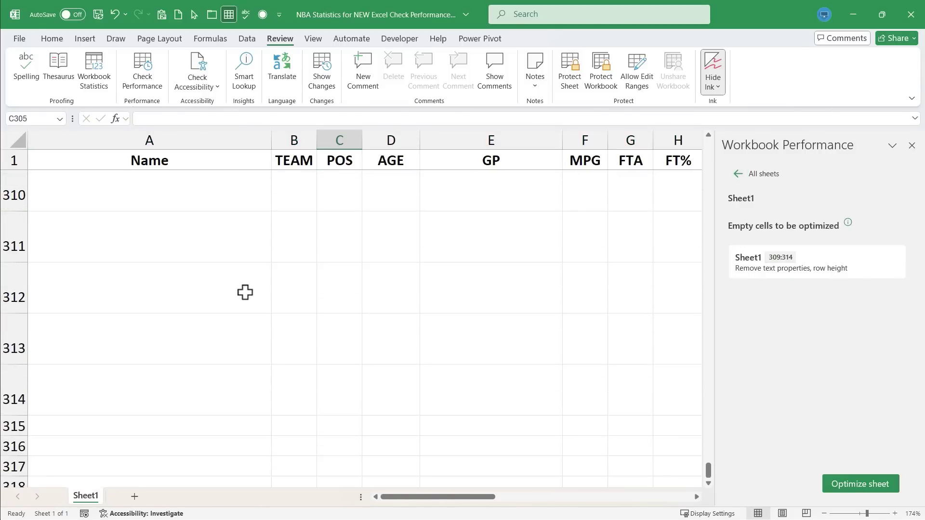
pyautogui.scroll(7, 244, 291)
pyautogui.scroll(20, 555, 264)
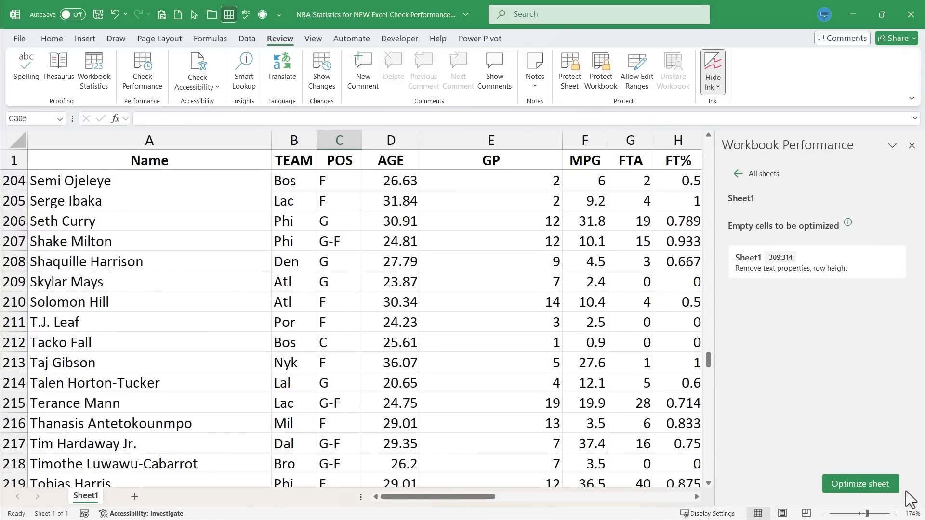
# Step: Optimize Sheet1's 30 flagged empty cells, then close the Workbook Performance pane
pyautogui.click(881, 483)
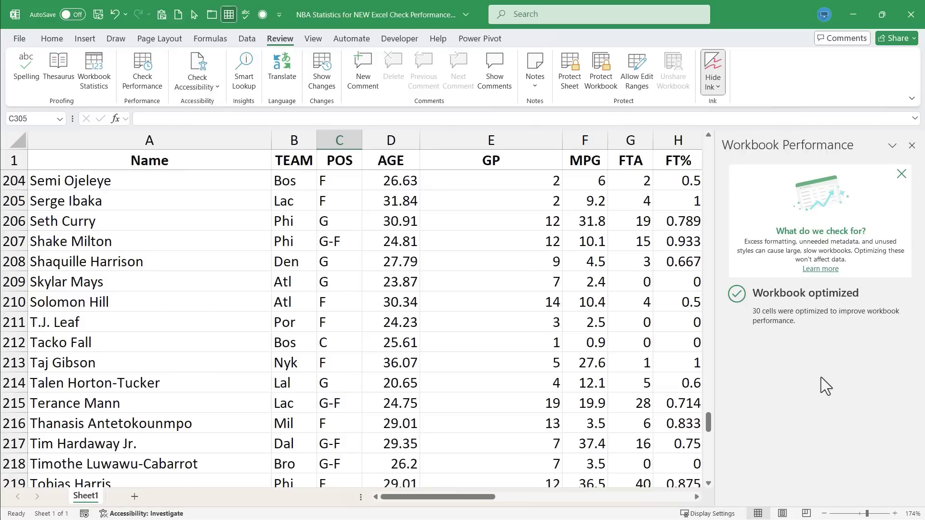
pyautogui.click(496, 204)
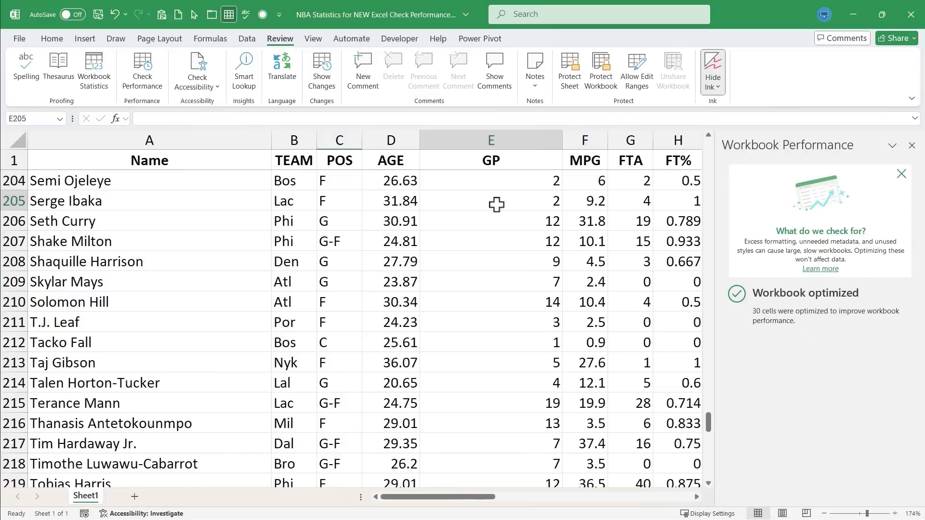
pyautogui.click(911, 145)
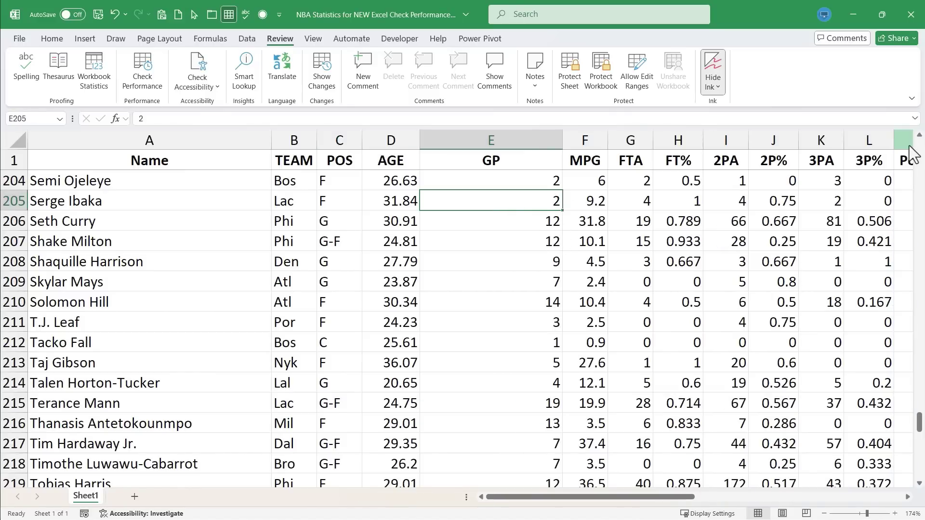
pyautogui.scroll(20, 236, 201)
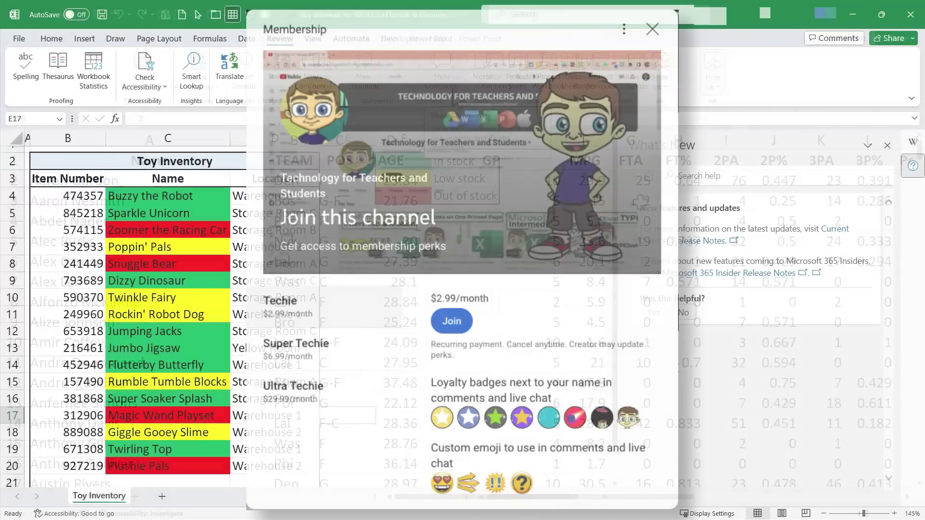
# Step: Open the Super Thanks dialog for Technology for Teachers and Students, offering $2.00 to $50.00 tips
pyautogui.scroll(-2, 585, 363)
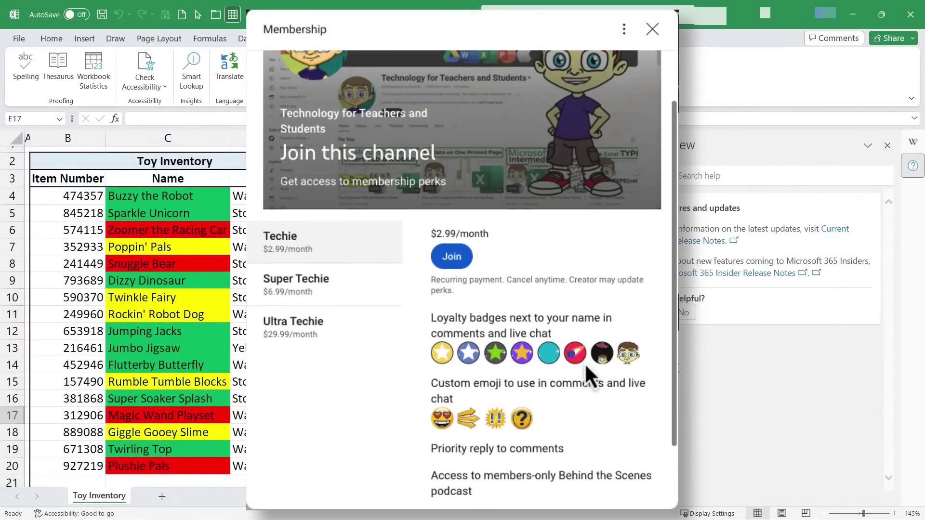
pyautogui.scroll(2, 585, 363)
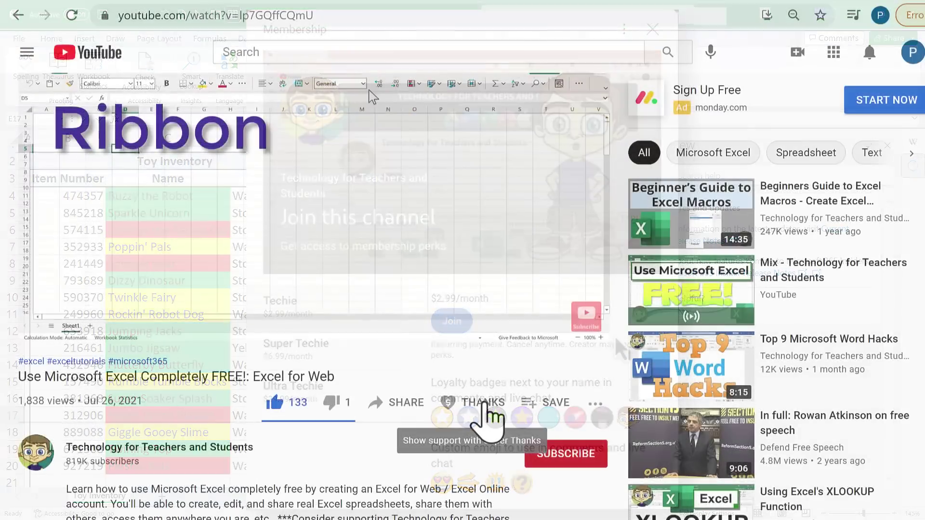
pyautogui.click(484, 407)
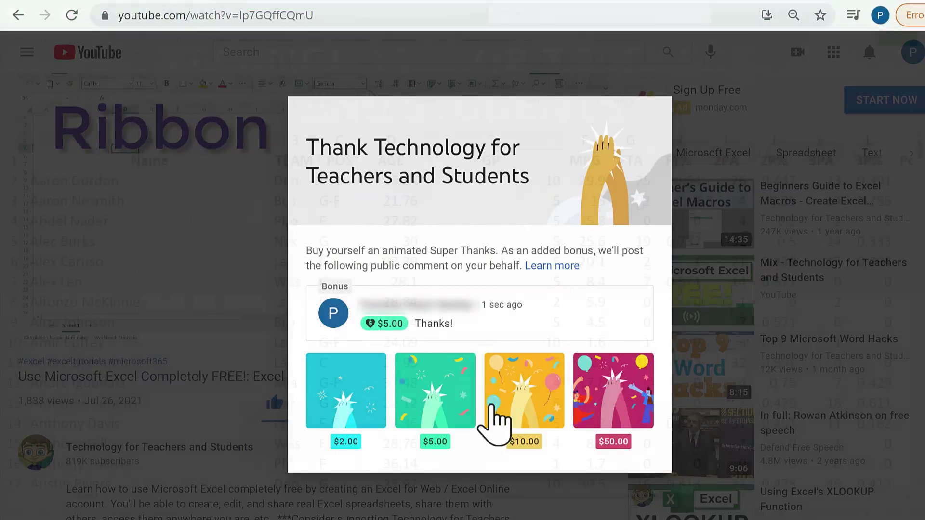